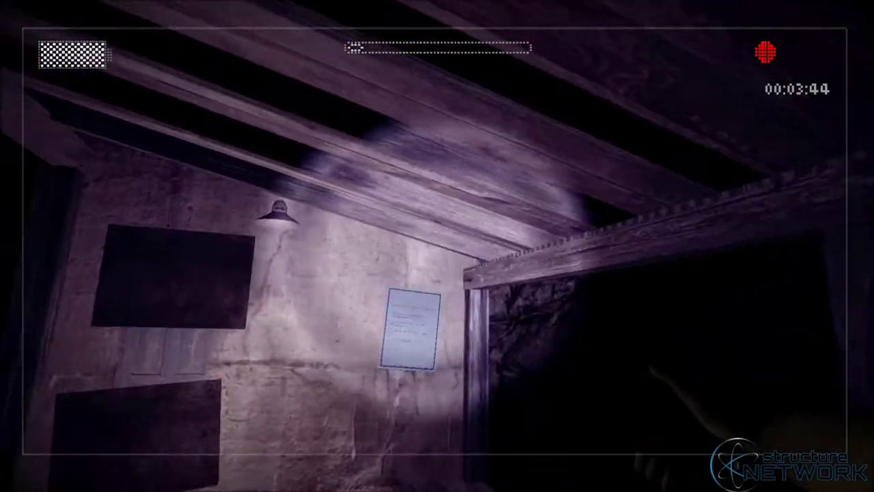
key("e")
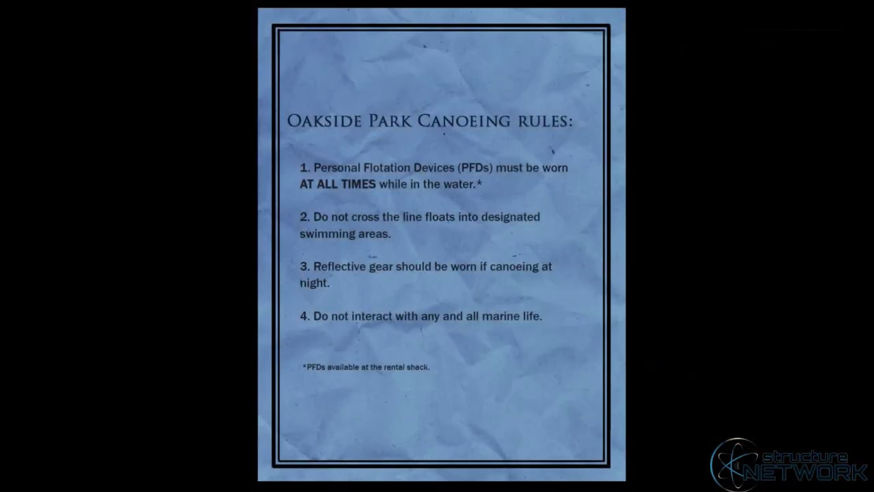
key("Escape")
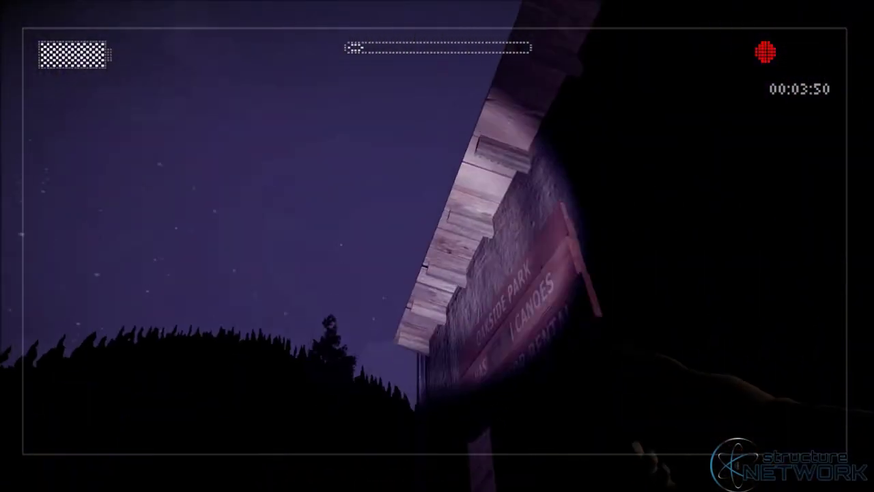
key("e")
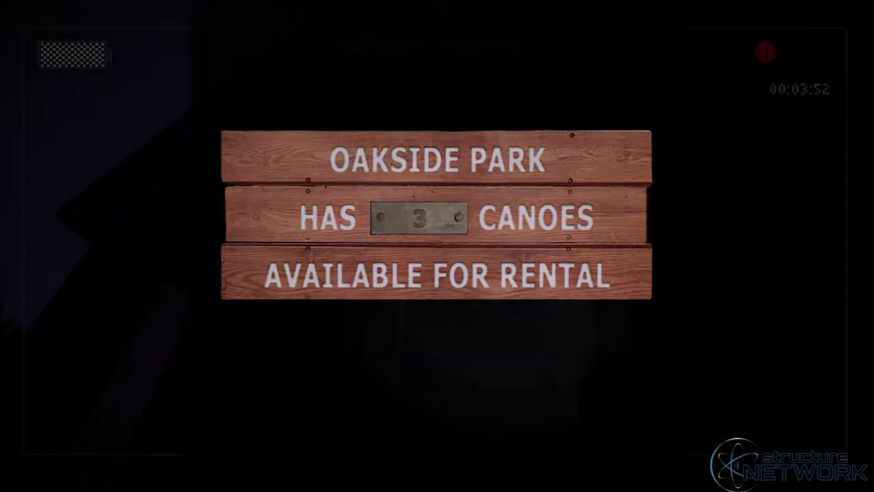
key("Escape")
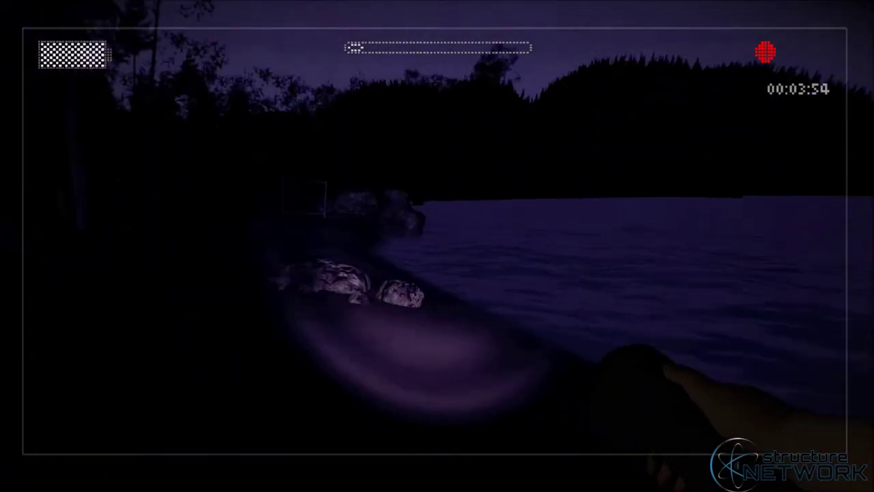